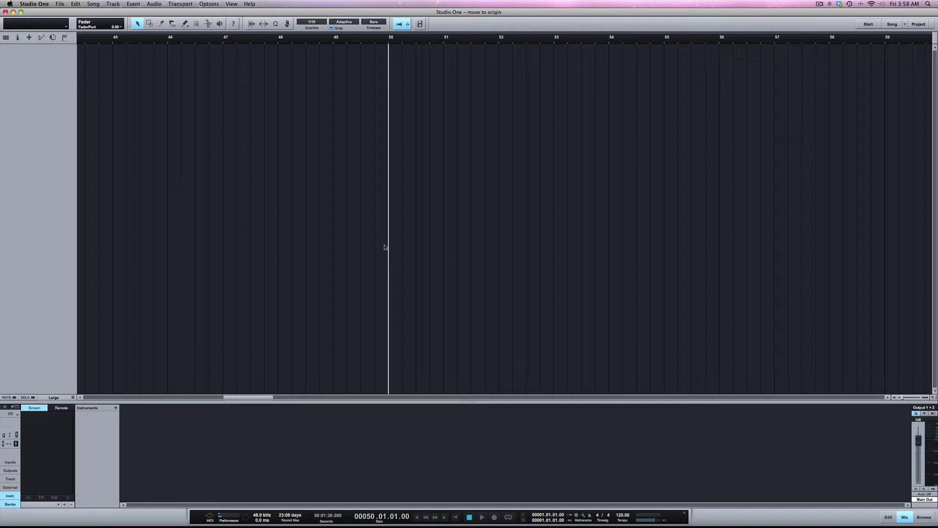
Drag Verse double.wav and Verse lead.wav from Downloads into the song as two tracks, then select both events.
mouse_move(285, 523)
click(182, 512)
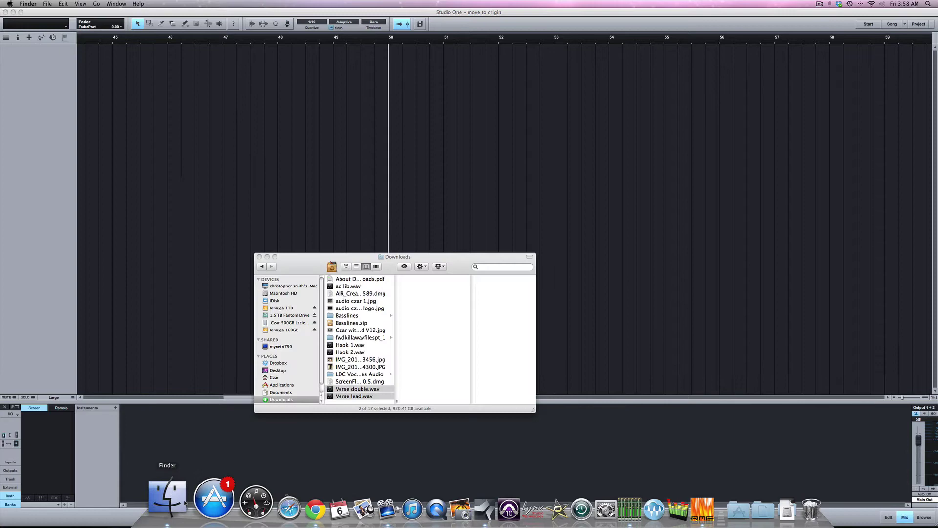
drag(362, 392, 428, 190)
click(577, 232)
key(w)
key(w)
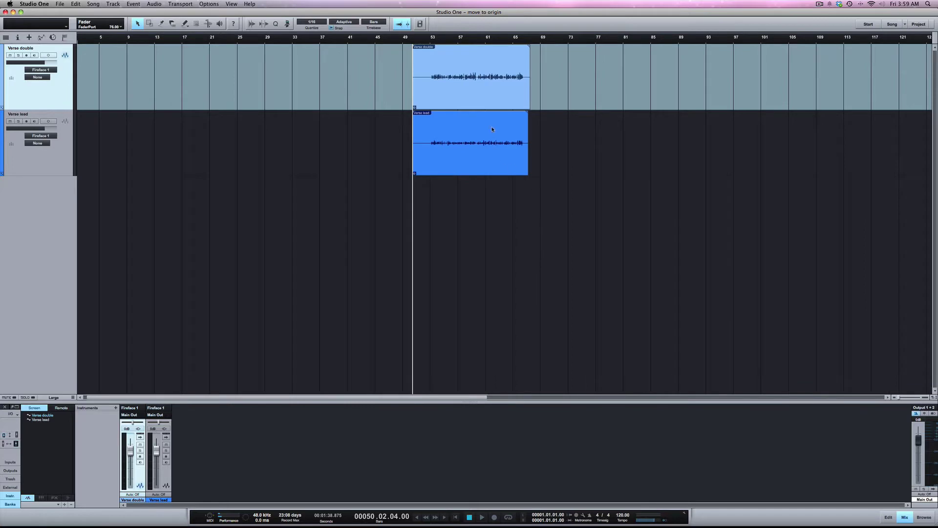
shift+click(493, 150)
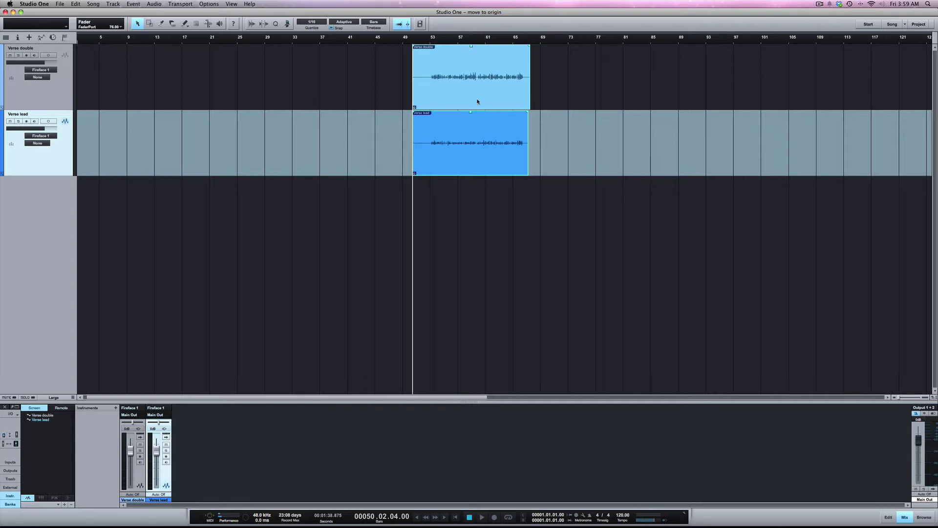
Reselect the Verse double event so both verse vocal events stay selected.
click(477, 102)
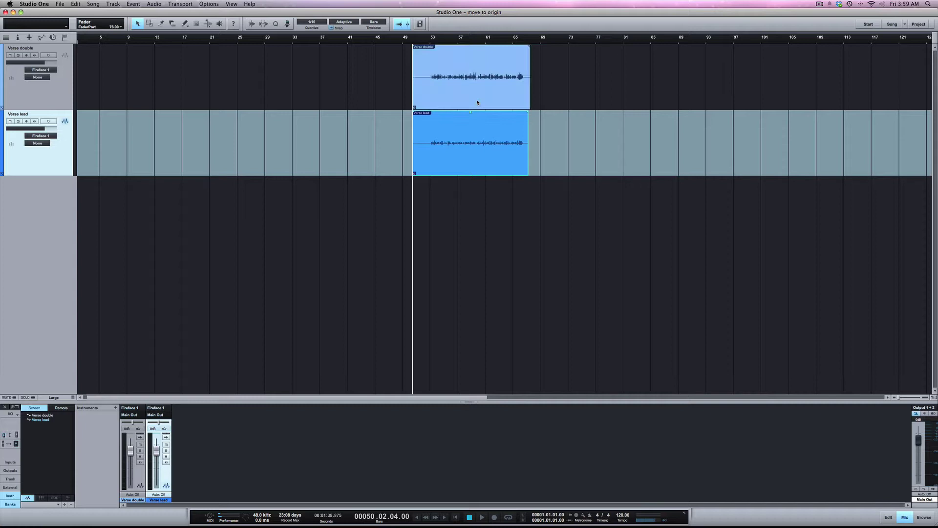
shift+click(475, 100)
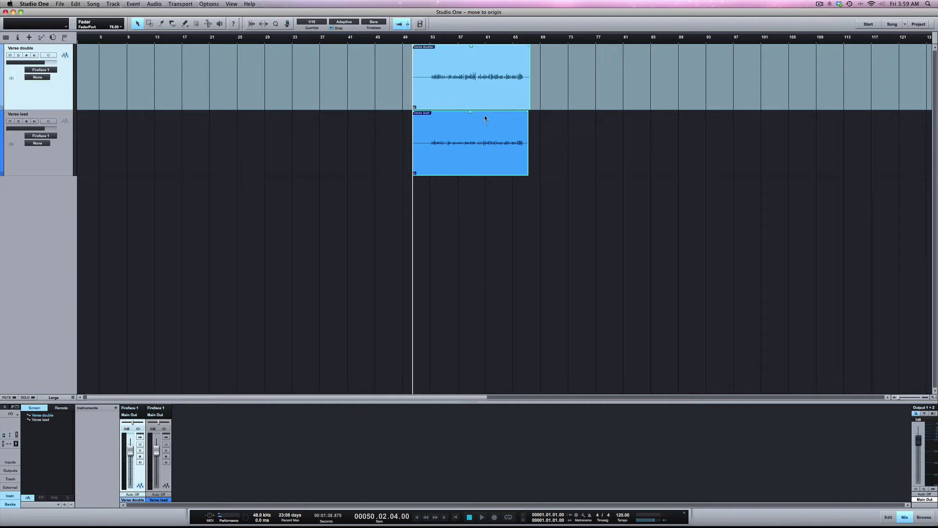
Use the Edit menu's move command to shift both vocal events to around bar 30.
click(73, 5)
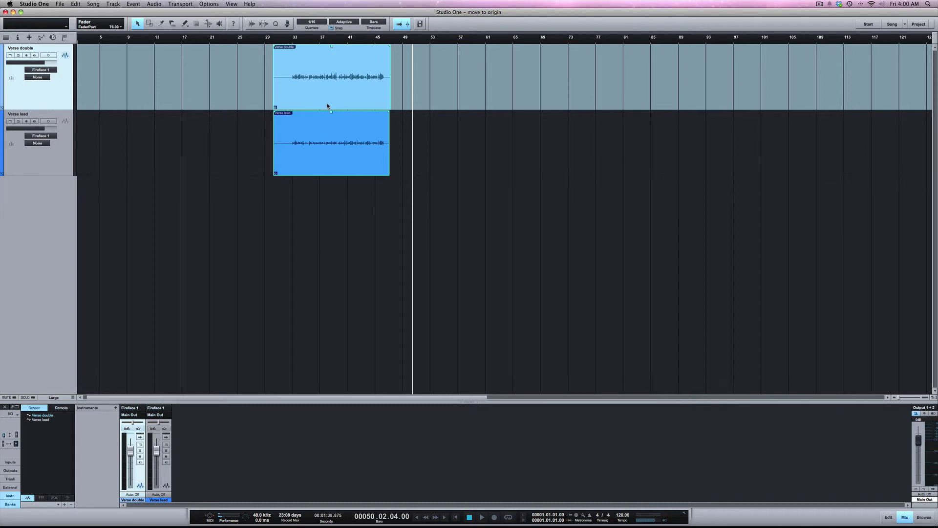
Remove the Verse double track and the old Verse lead event, zooming in on the playhead.
key(super+z)
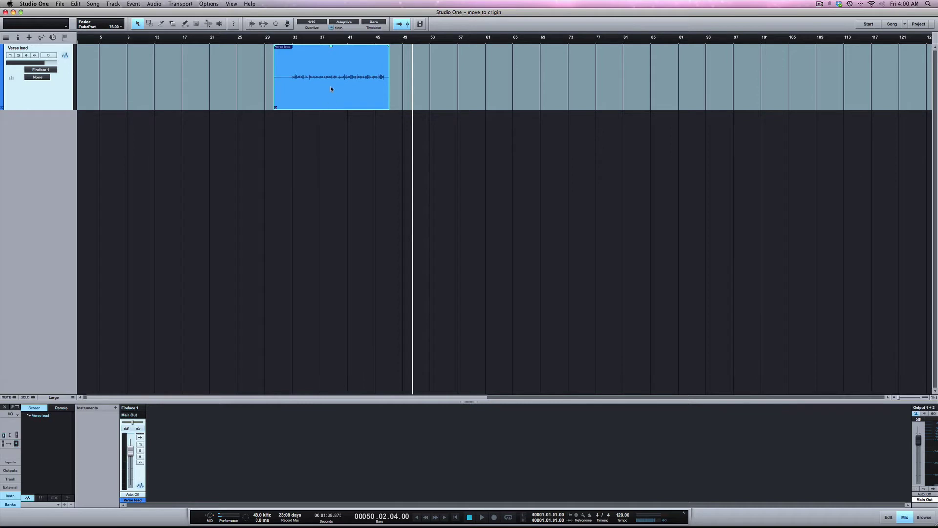
key(super+z)
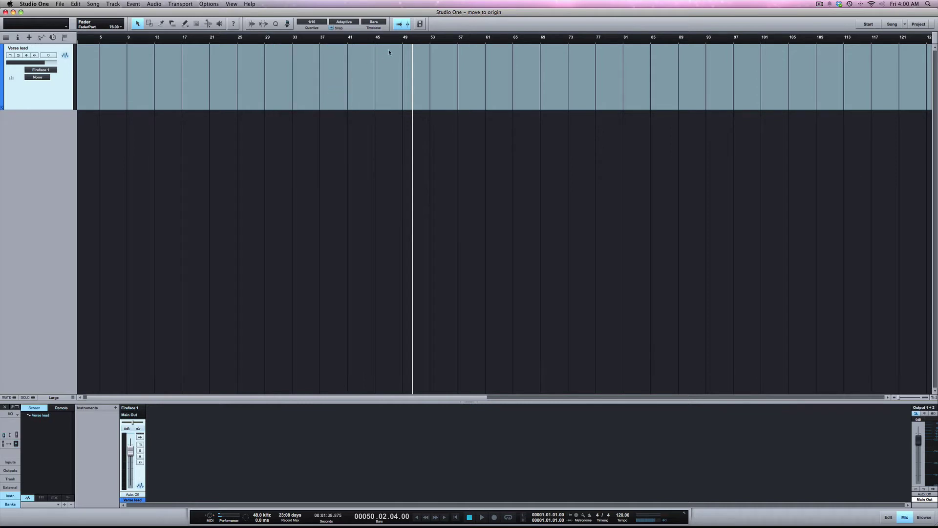
key(e)
key(e)
key(e)
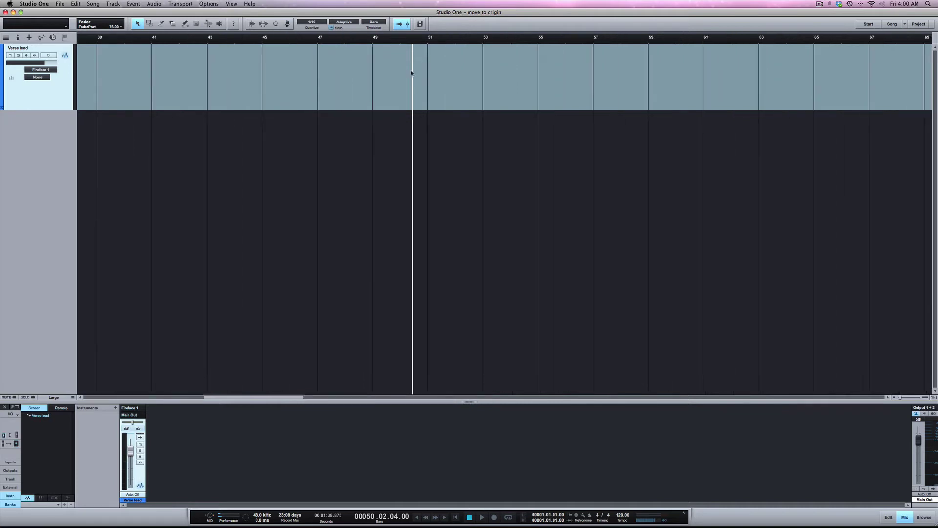
key(e)
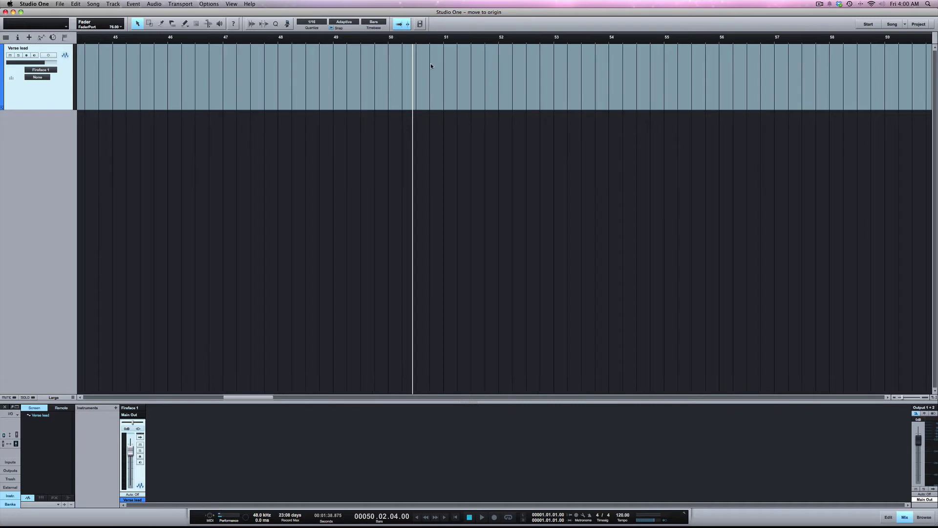
Record a new Verse lead take starting at bar 50, then disarm the track.
click(390, 43)
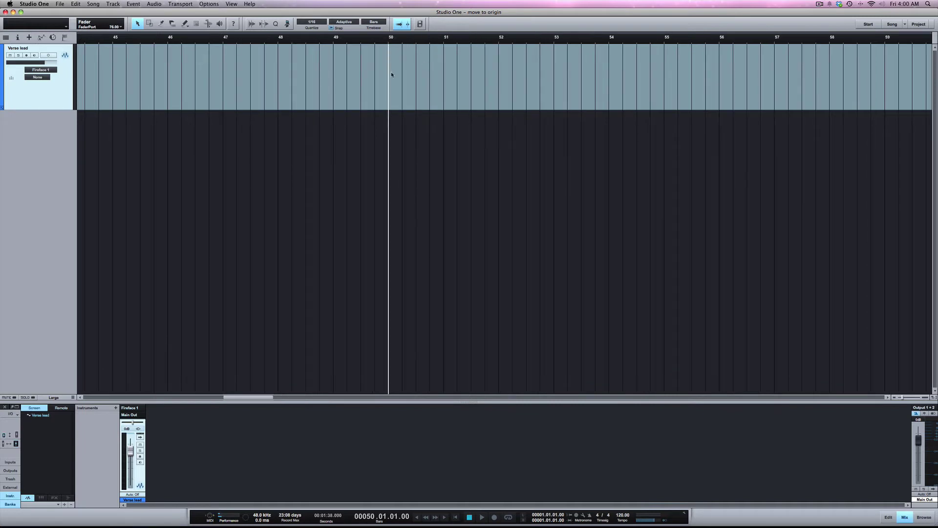
key(r)
key(KP_Multiply)
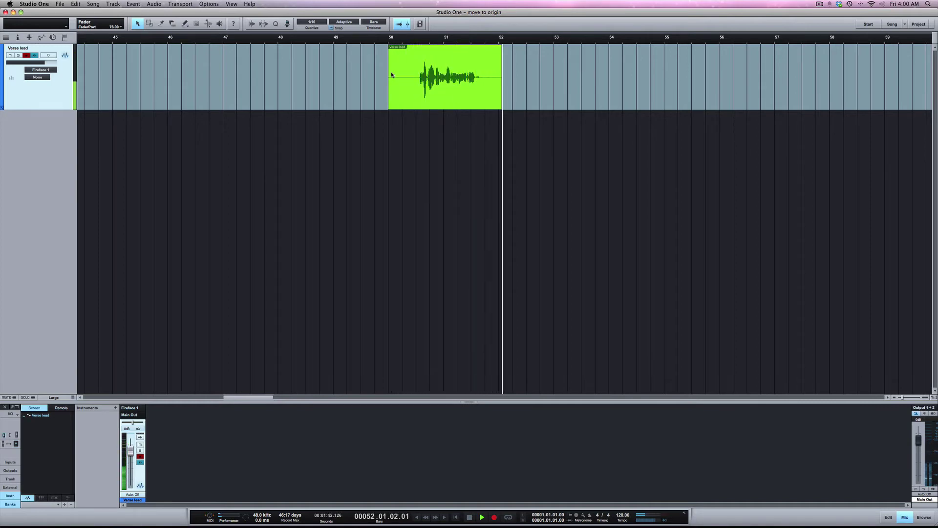
key(space)
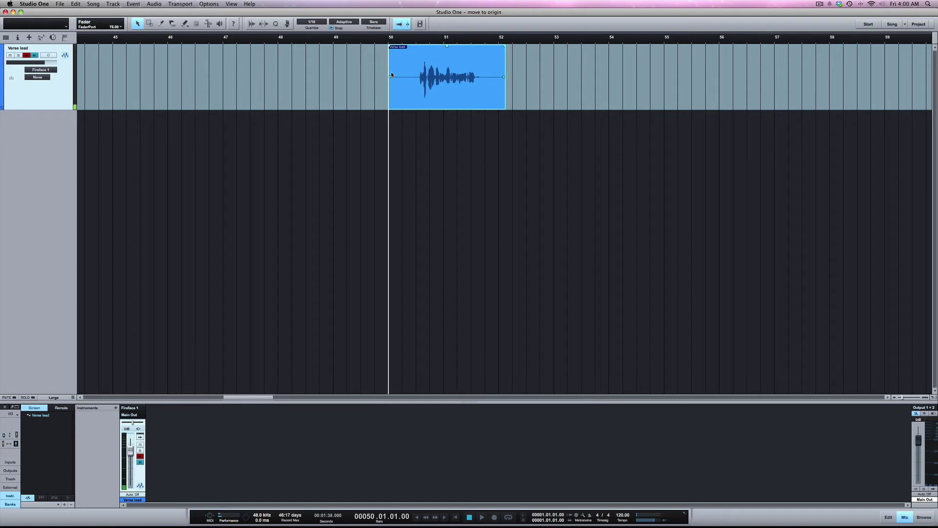
key(r)
Lower the tempo to 95 BPM and apply Edit > Move to Origin, landing the Verse lead event near bar 40.
click(487, 85)
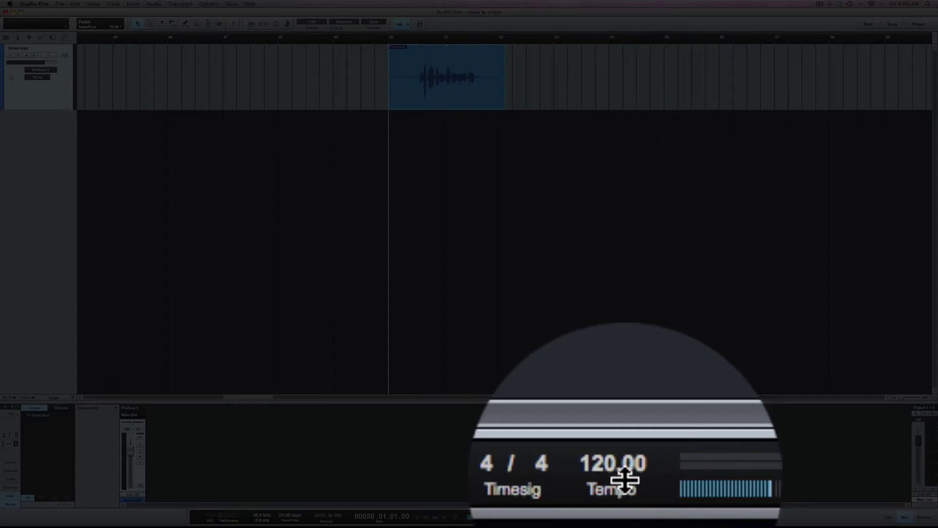
drag(625, 481, 626, 525)
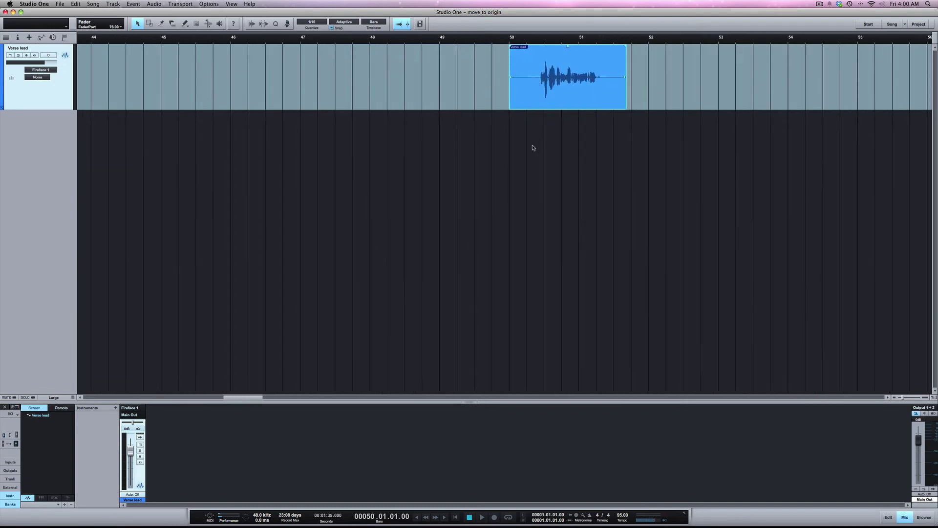
click(76, 4)
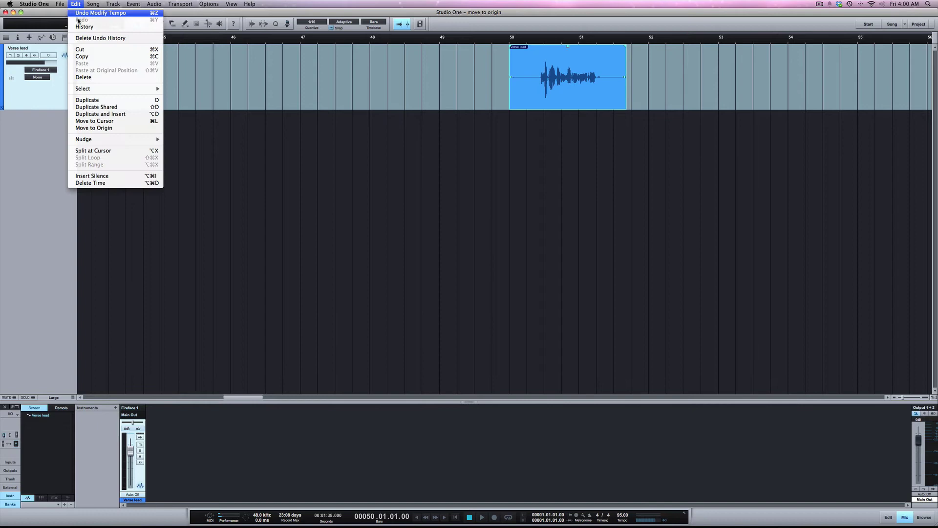
click(96, 128)
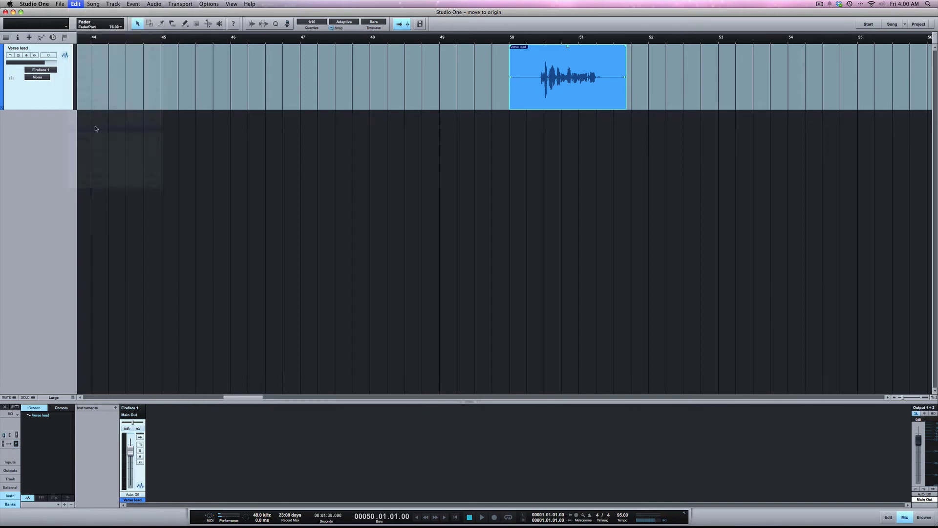
scroll(368, 109, left, 10)
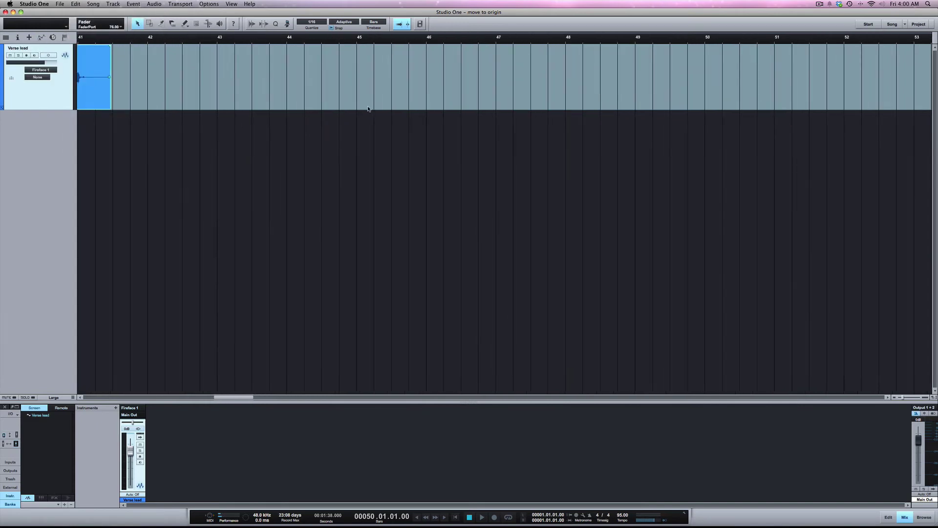
key(a)
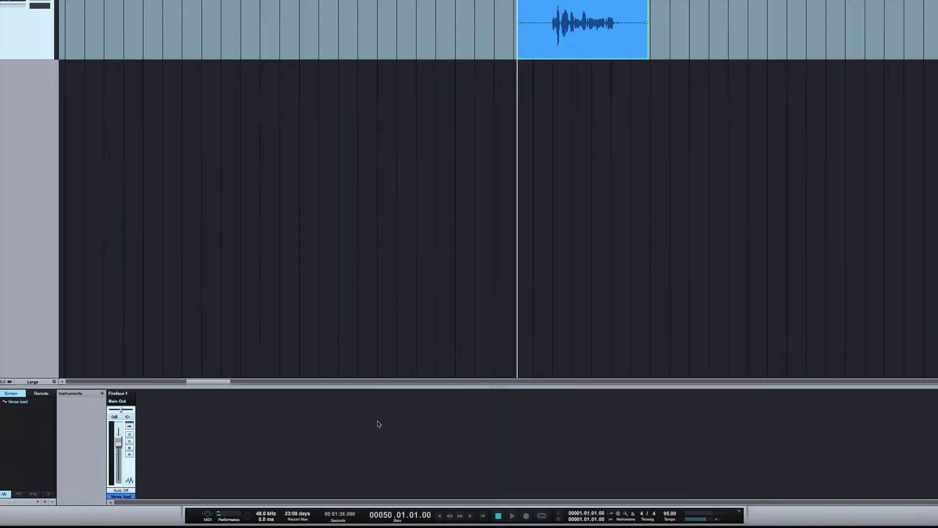
Raise the tempo back to 120 BPM, deselect the Verse lead clip, and put the playhead at bar 40.
click(559, 174)
click(547, 96)
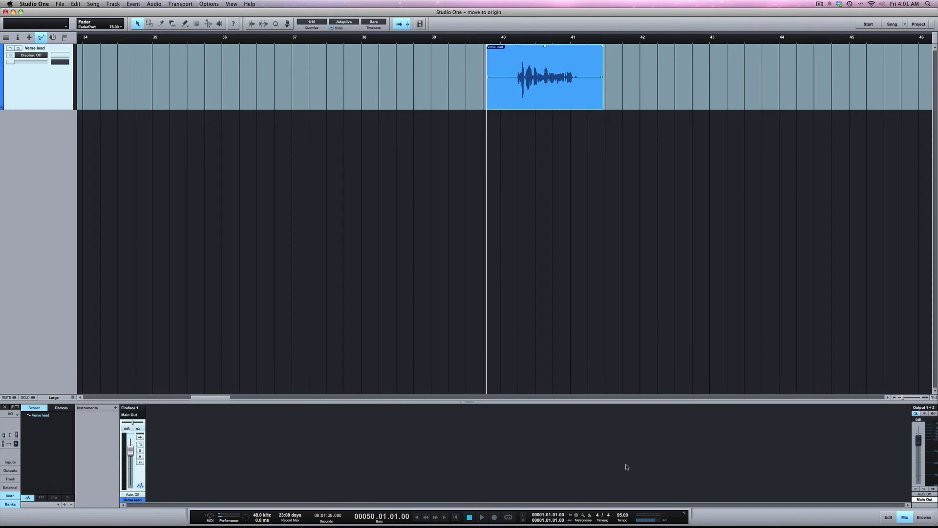
drag(624, 515, 623, 505)
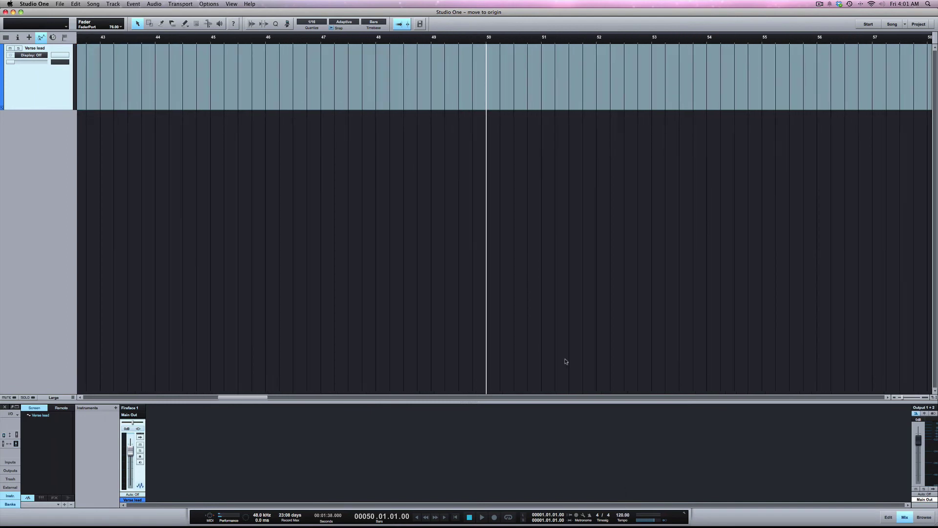
scroll(507, 320, left, 5)
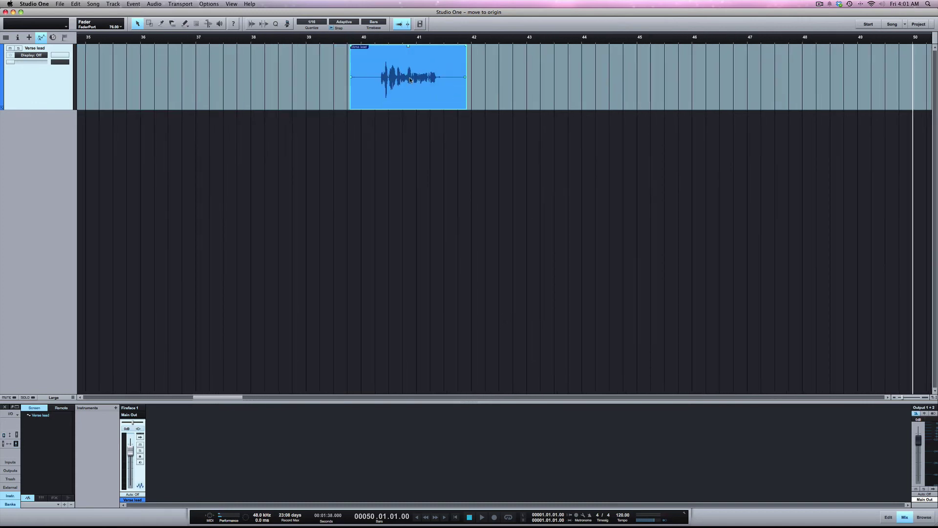
click(400, 168)
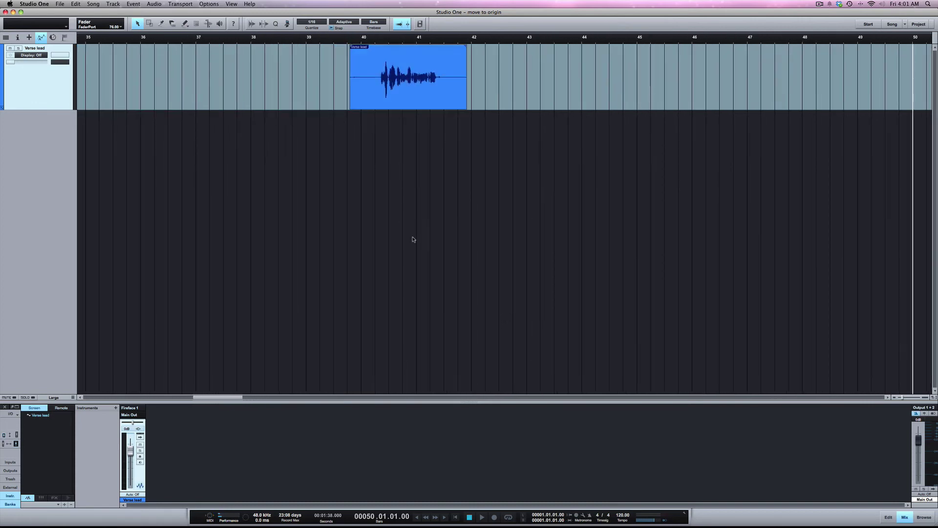
click(362, 42)
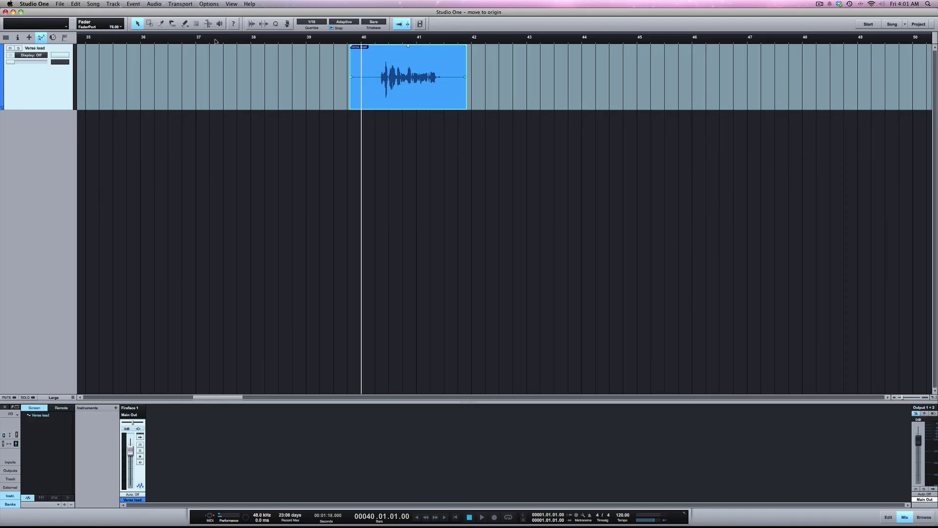
Apply Edit > Move to Origin to the Verse lead clip, returning it to bar 50, and place the playhead there.
drag(215, 41, 111, 2)
scroll(250, 96, left, 3)
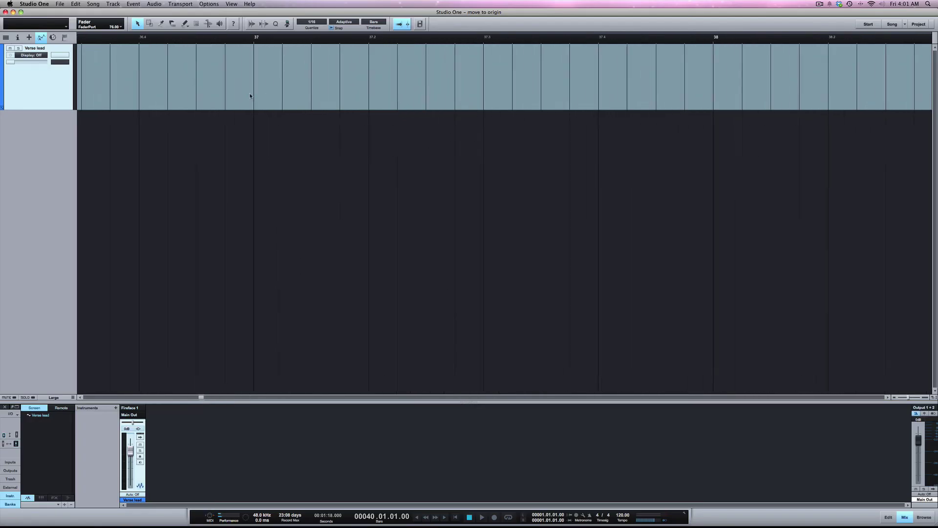
key(w)
key(w)
key(w)
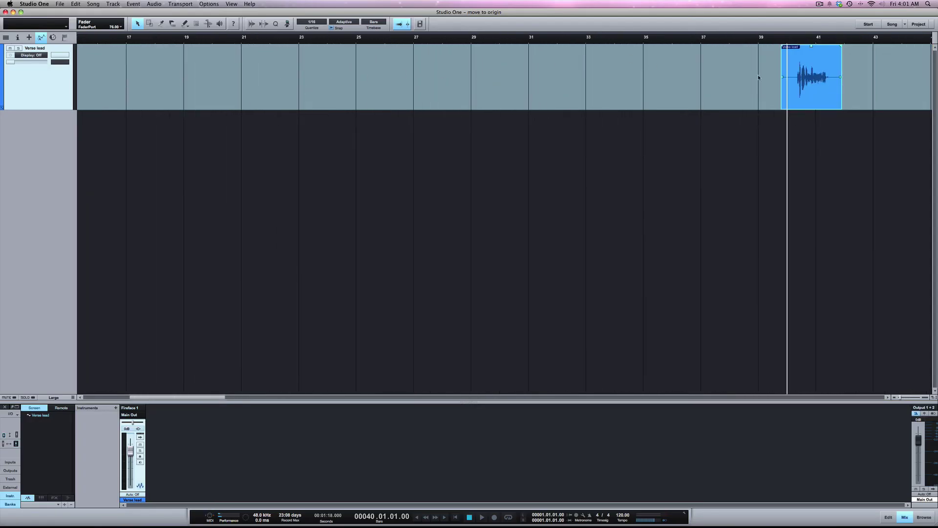
key(e)
key(e)
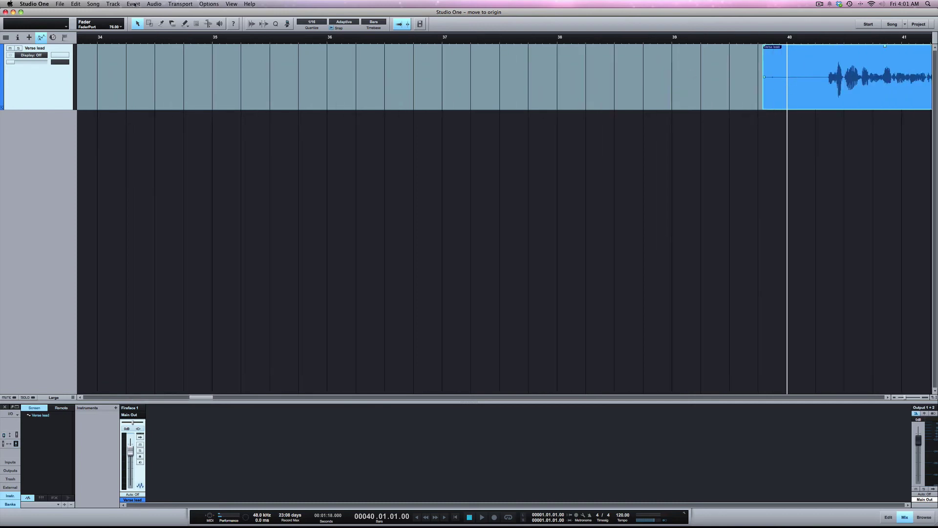
click(76, 4)
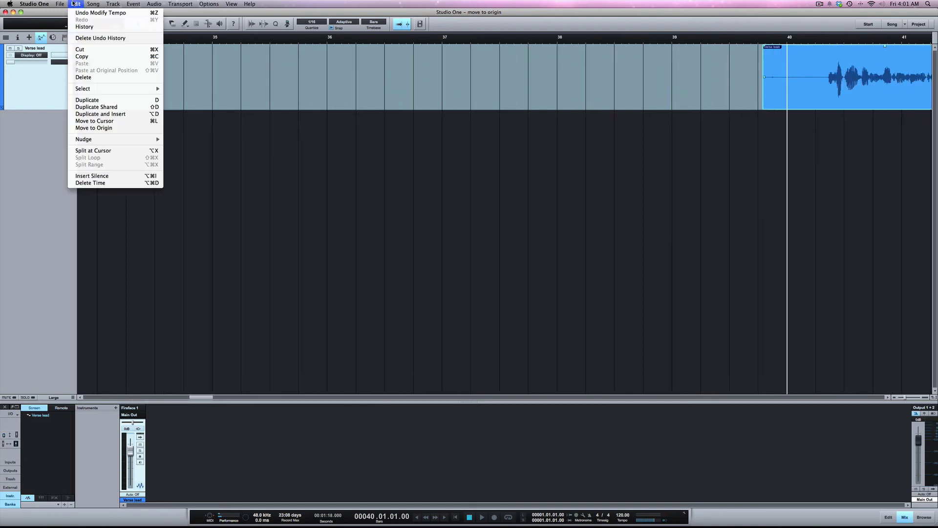
click(111, 132)
scroll(637, 190, right, 12)
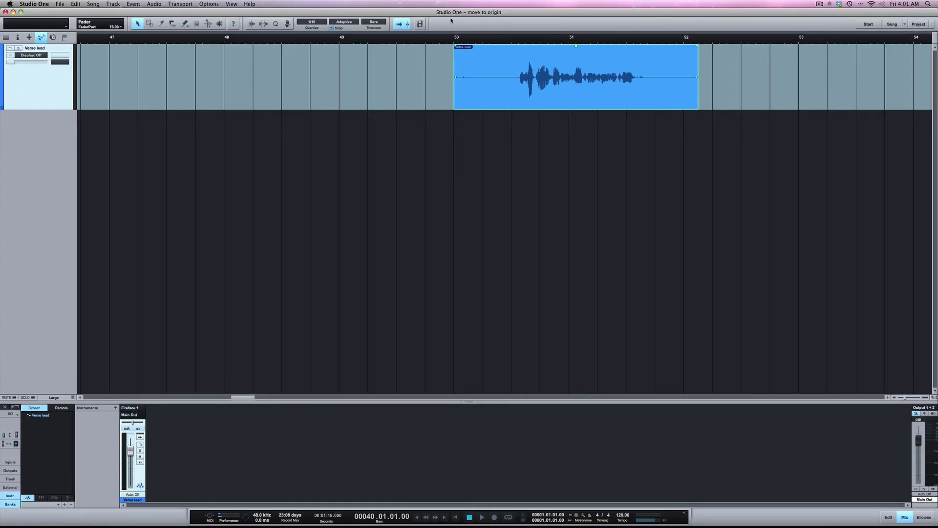
click(454, 38)
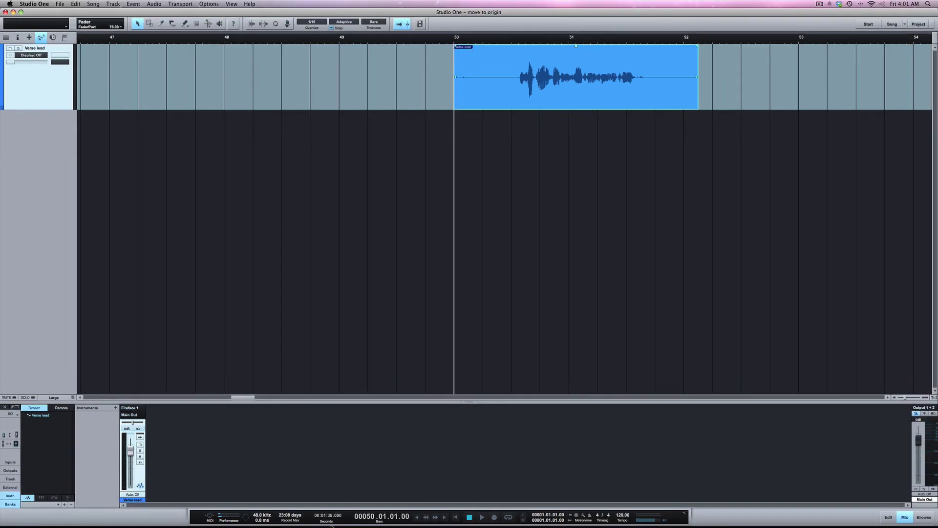